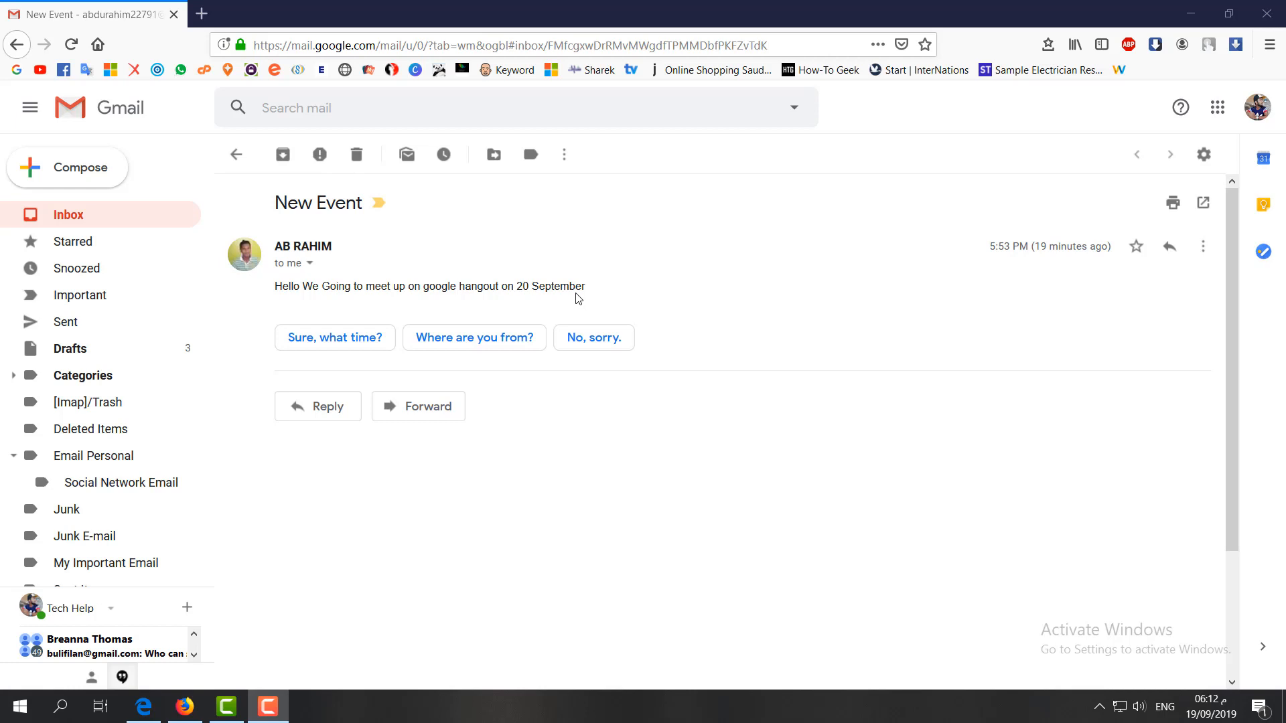
- Create a calendar event from the open New Event email and decline browser notifications from the calendar site
left_click(564, 155)
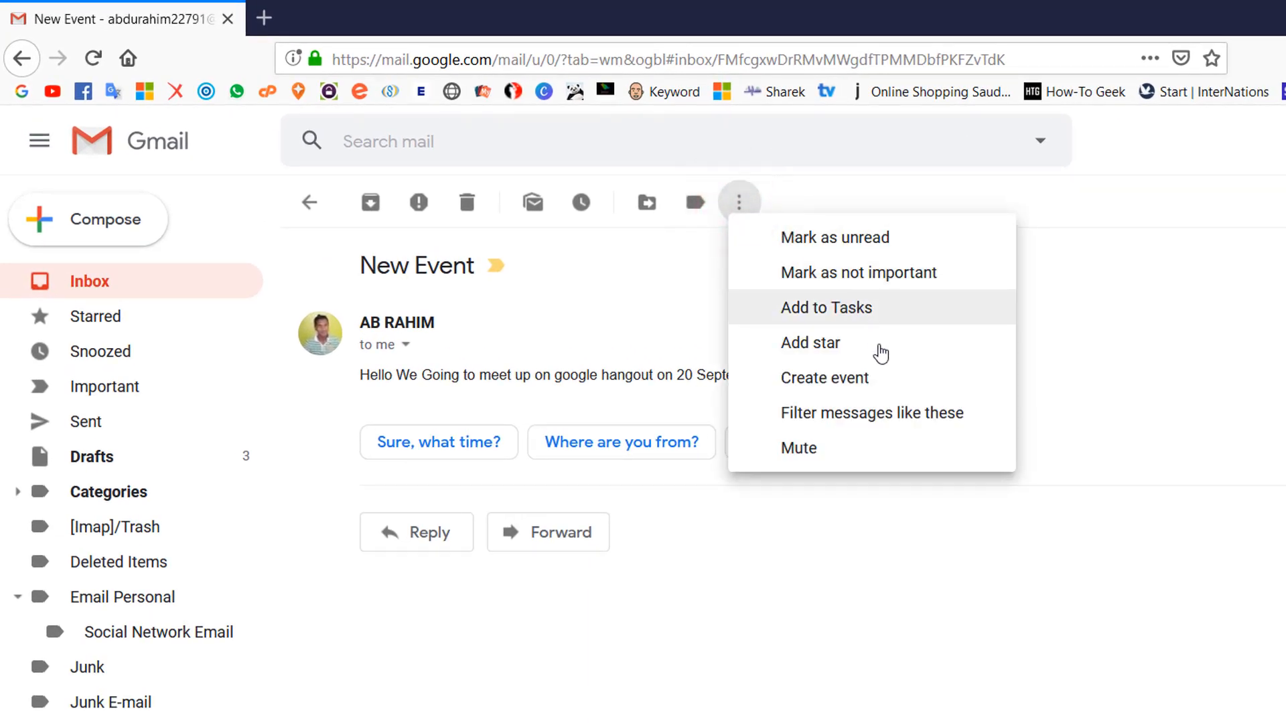
left_click(859, 386)
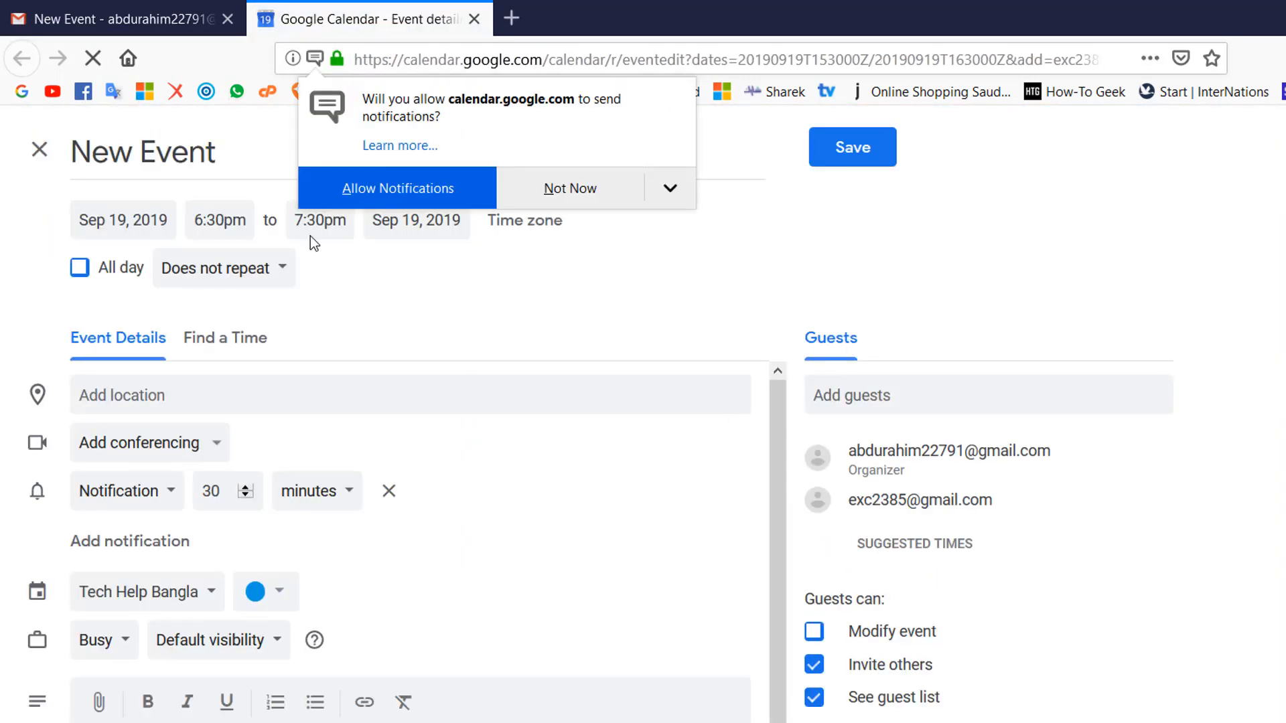
left_click(597, 189)
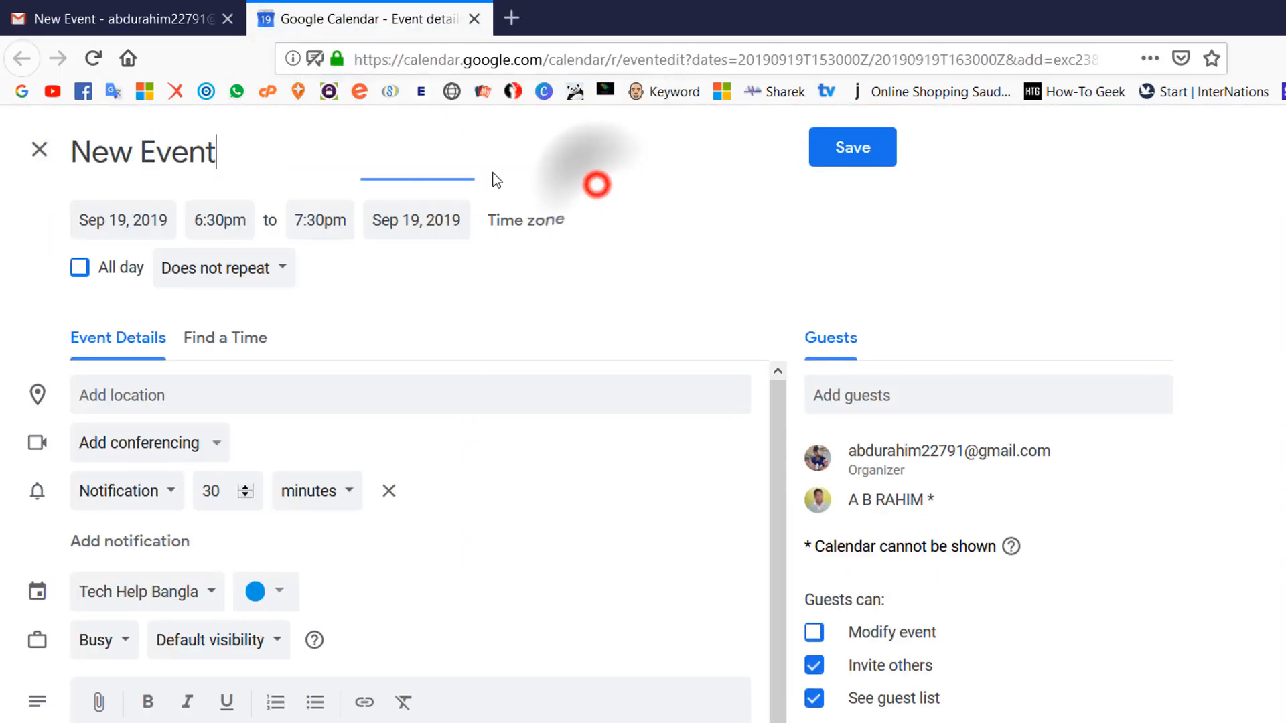
- Replace the event title with "Tommorning Very Important Meeting"
triple_click(236, 154)
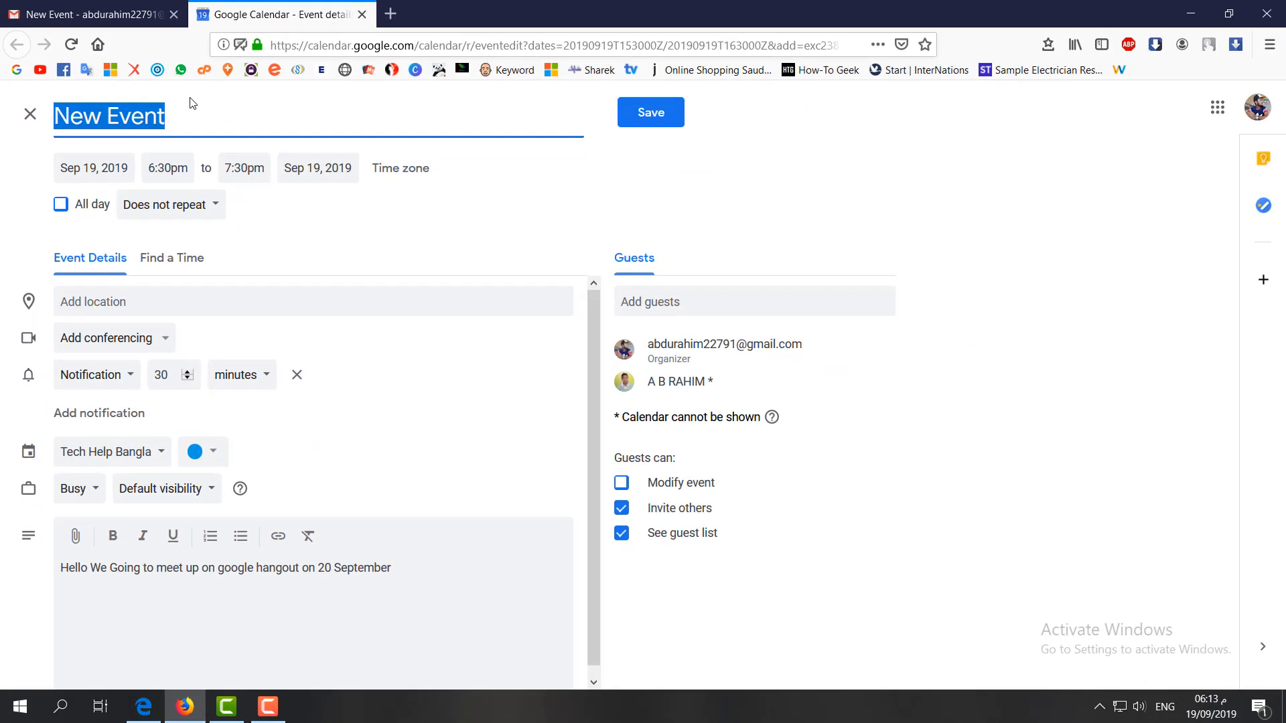
type("To")
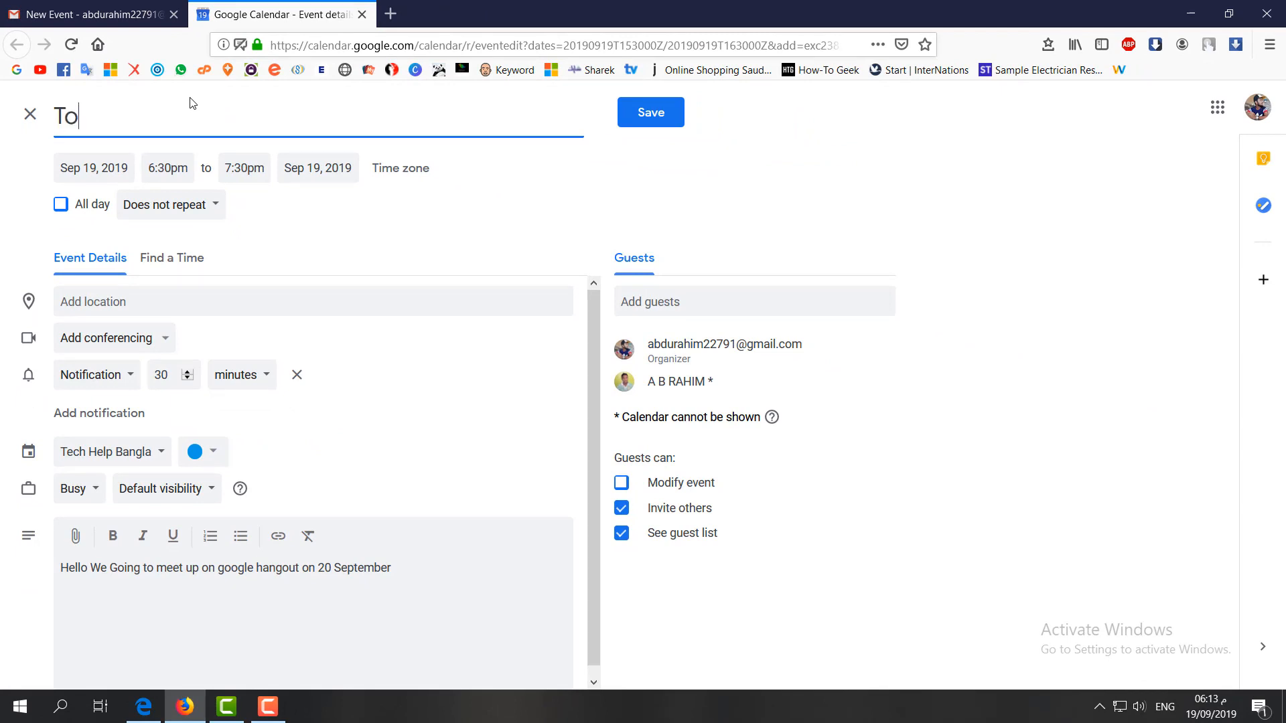
type("mmorin")
key("BackSpace")
key("BackSpace")
type("ning")
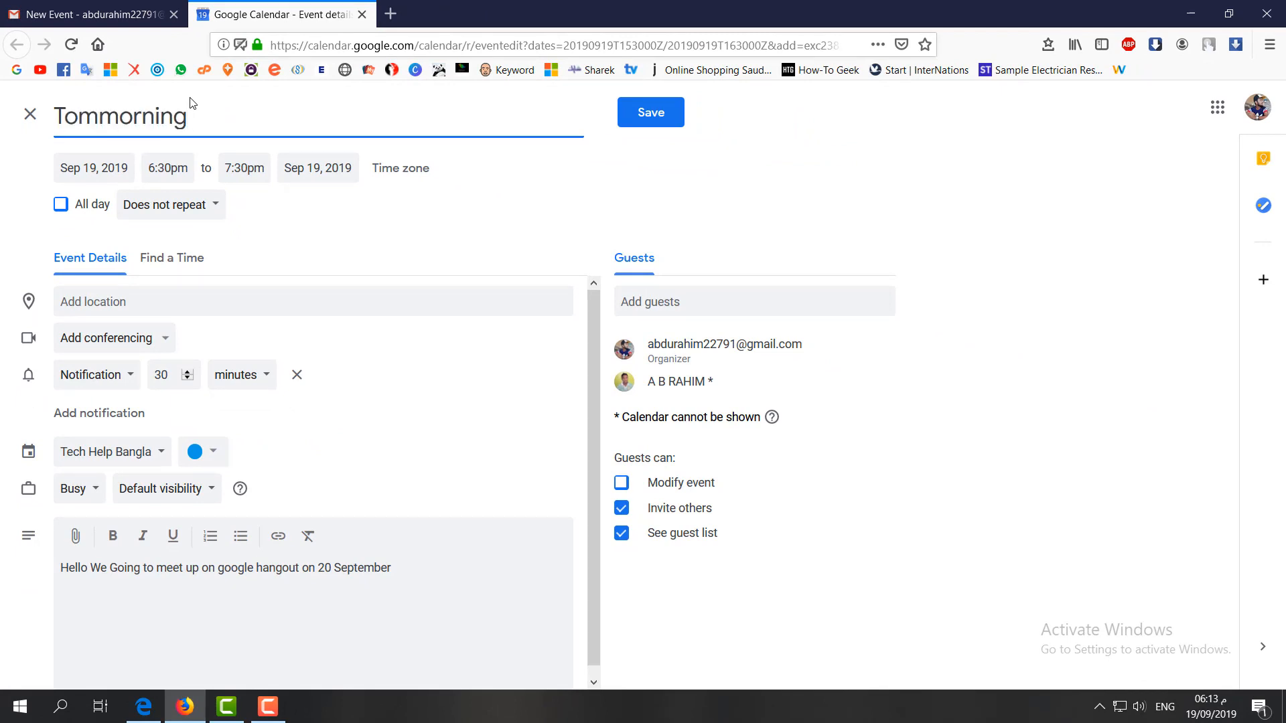
type(" Very Import")
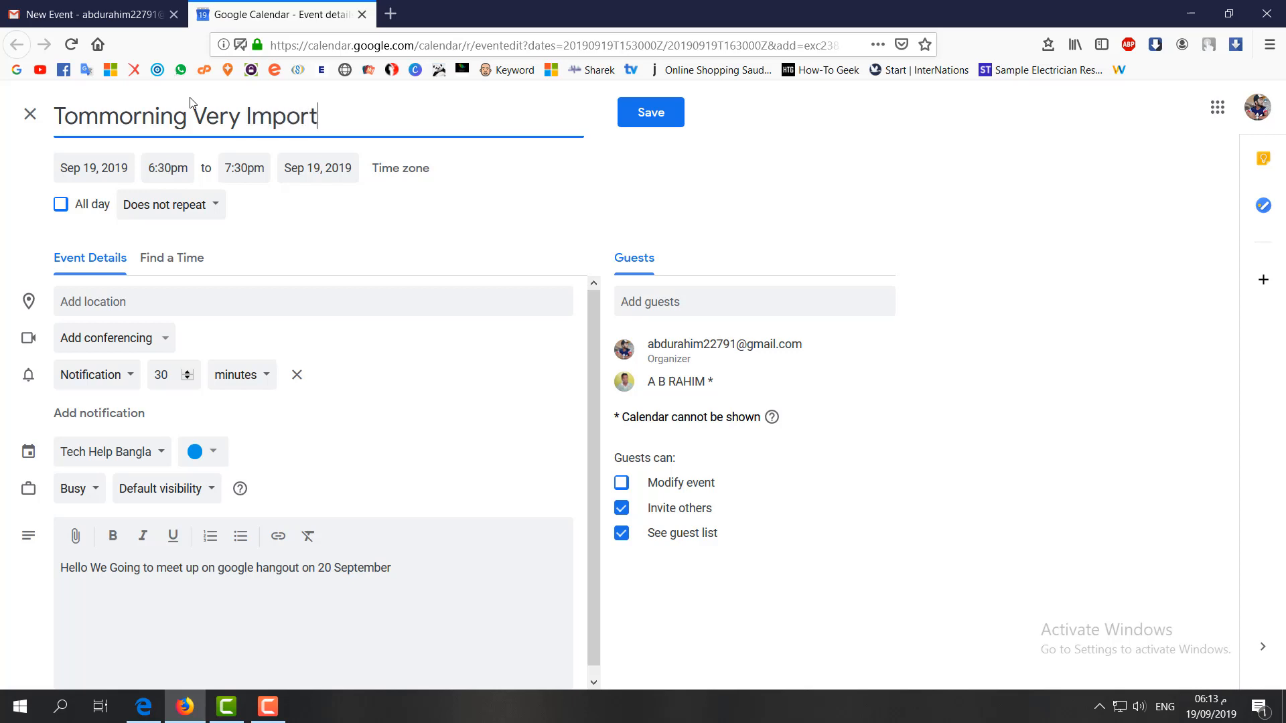
type("ant Meetin")
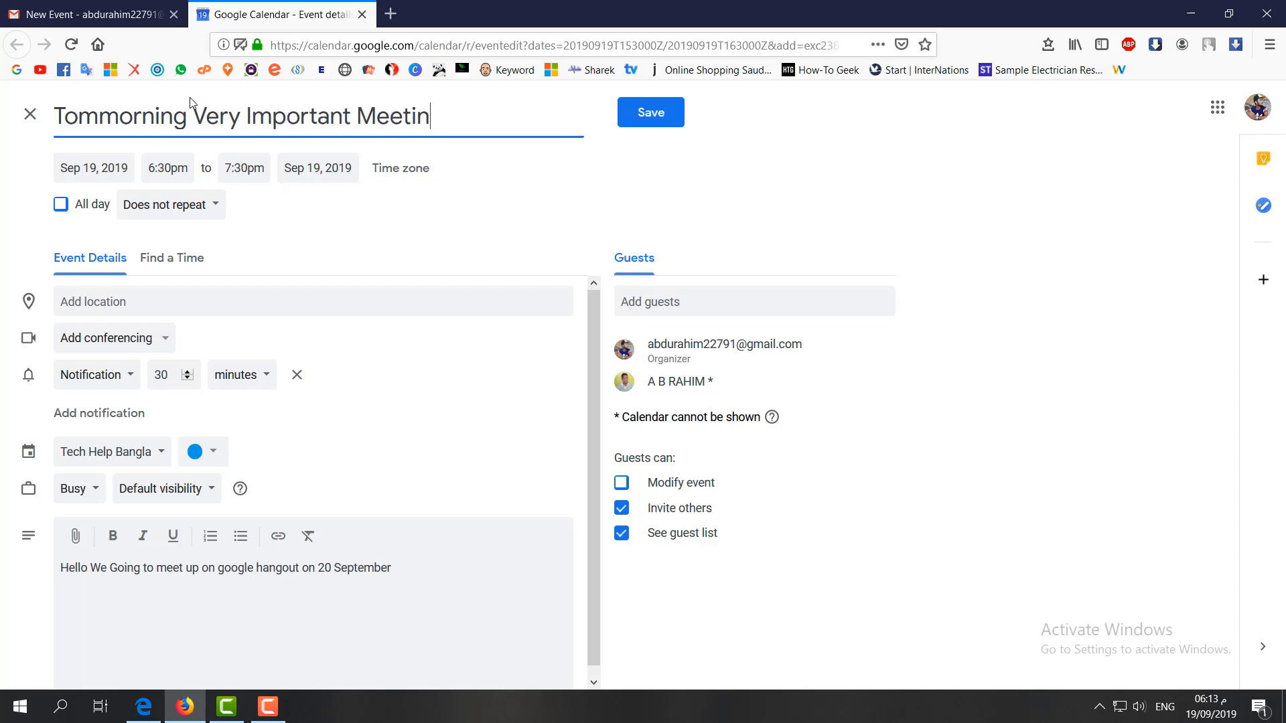
type("g")
- Schedule the event for Sep 20, 2019, from 10:00am to 11:00am
left_click(106, 166)
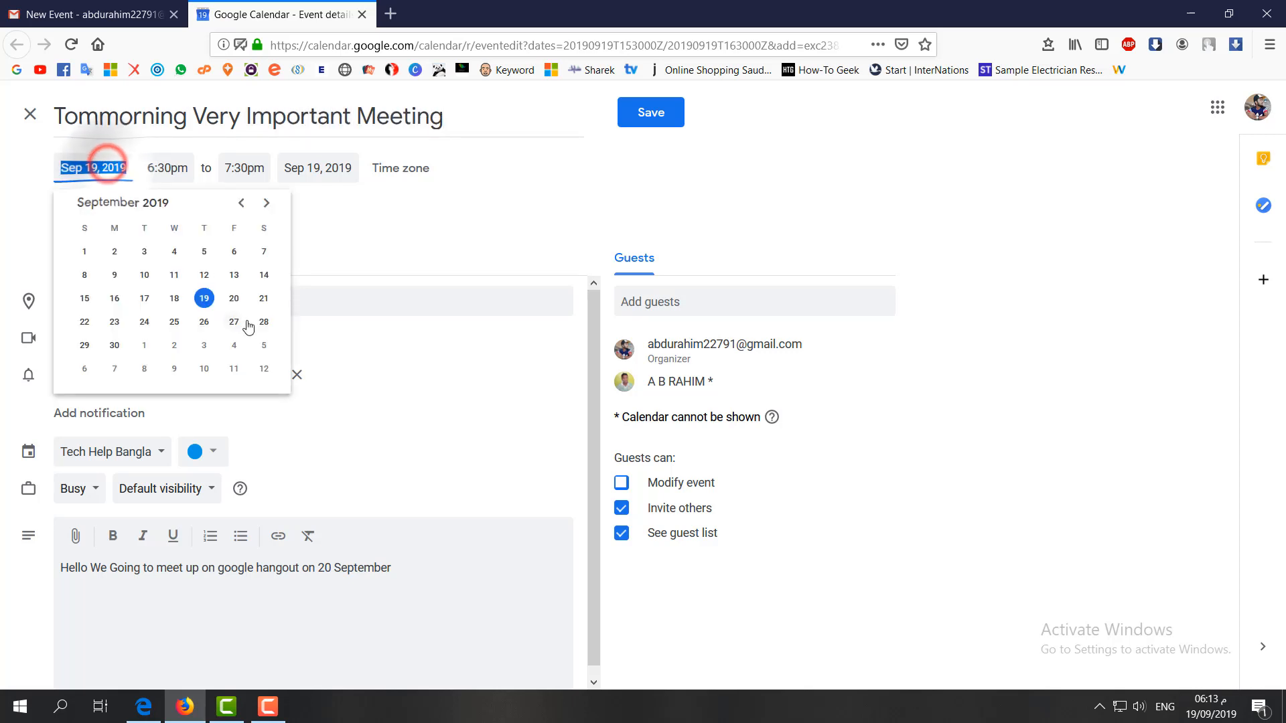
left_click(234, 298)
left_click(167, 167)
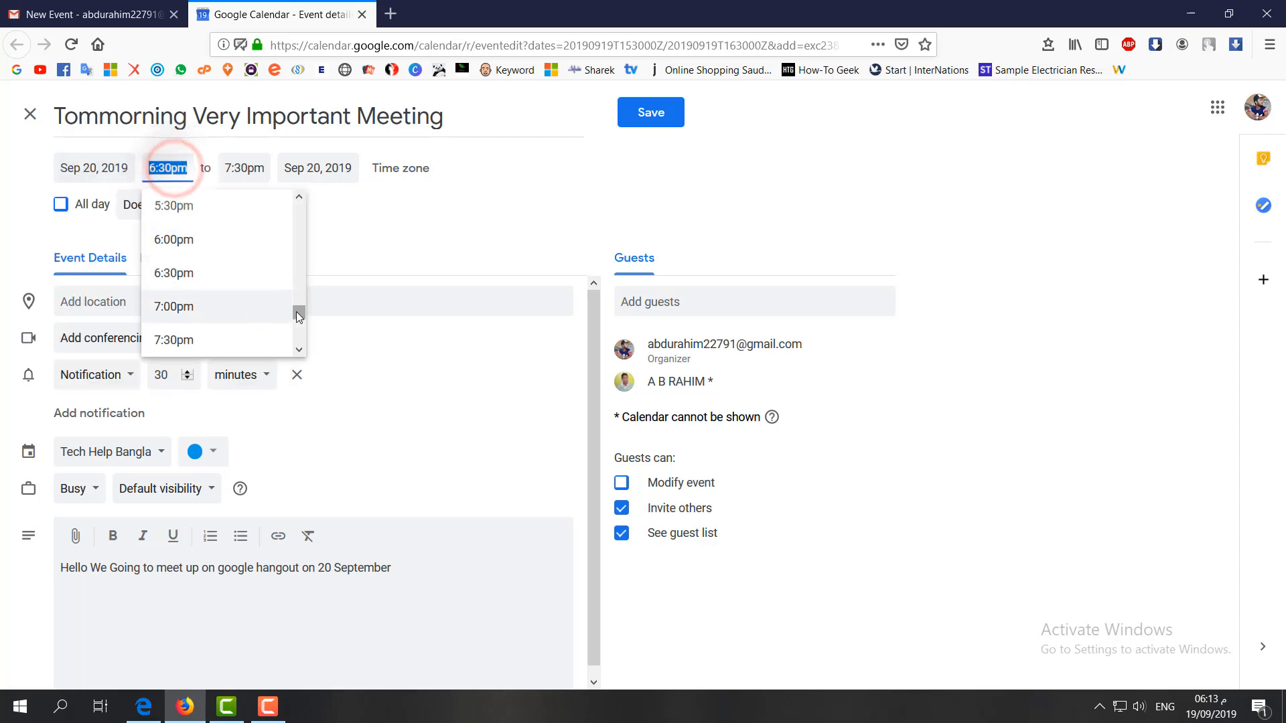
left_click_drag(298, 311, 300, 330)
left_click(198, 275)
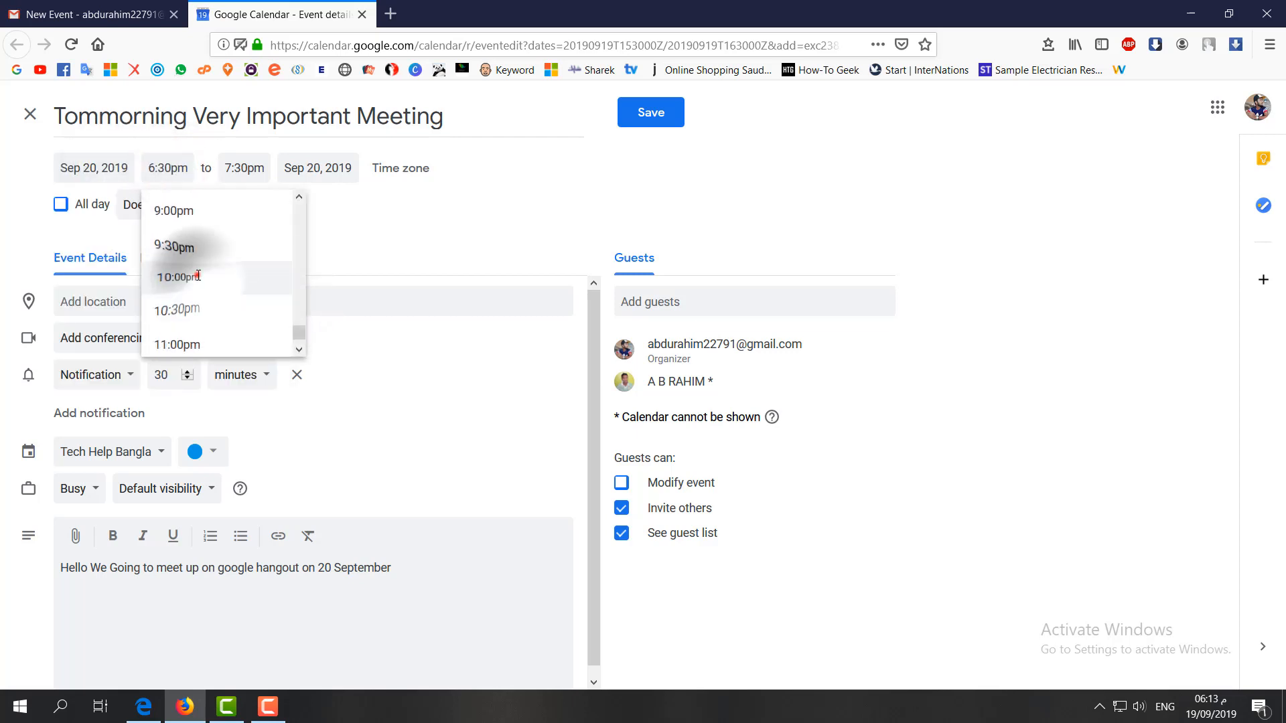
left_click(171, 168)
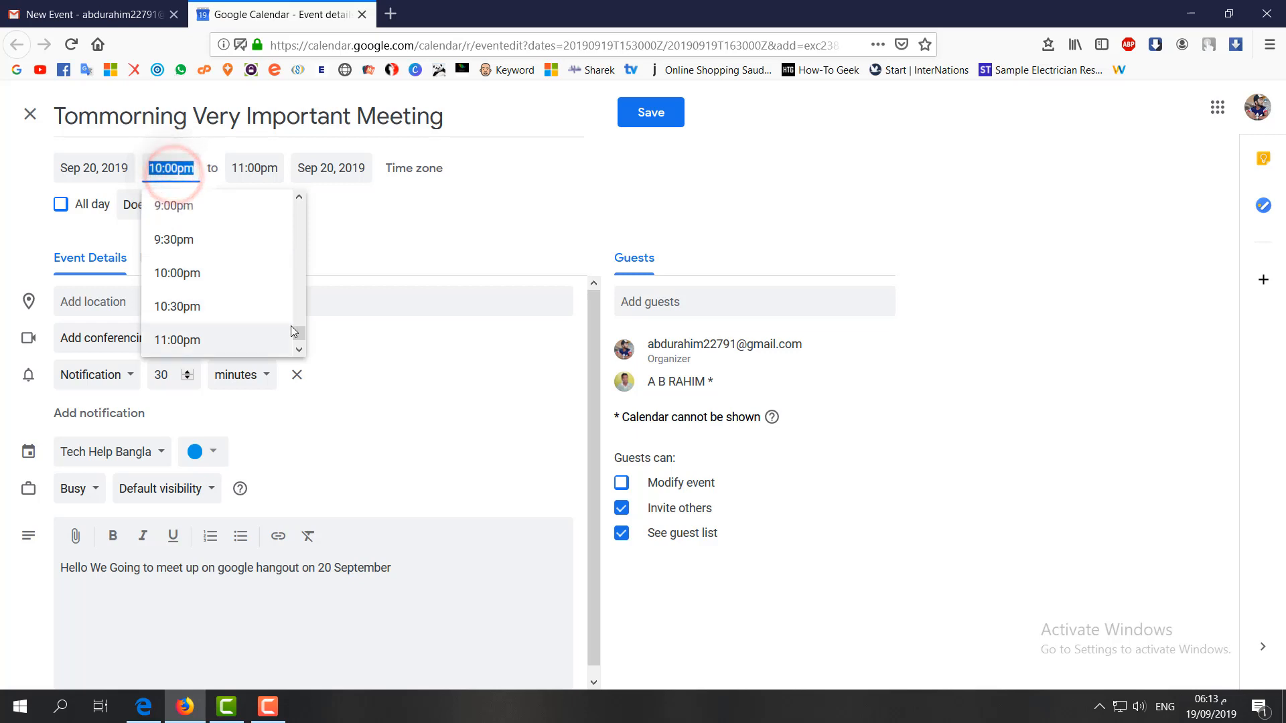
left_click_drag(292, 316, 273, 264)
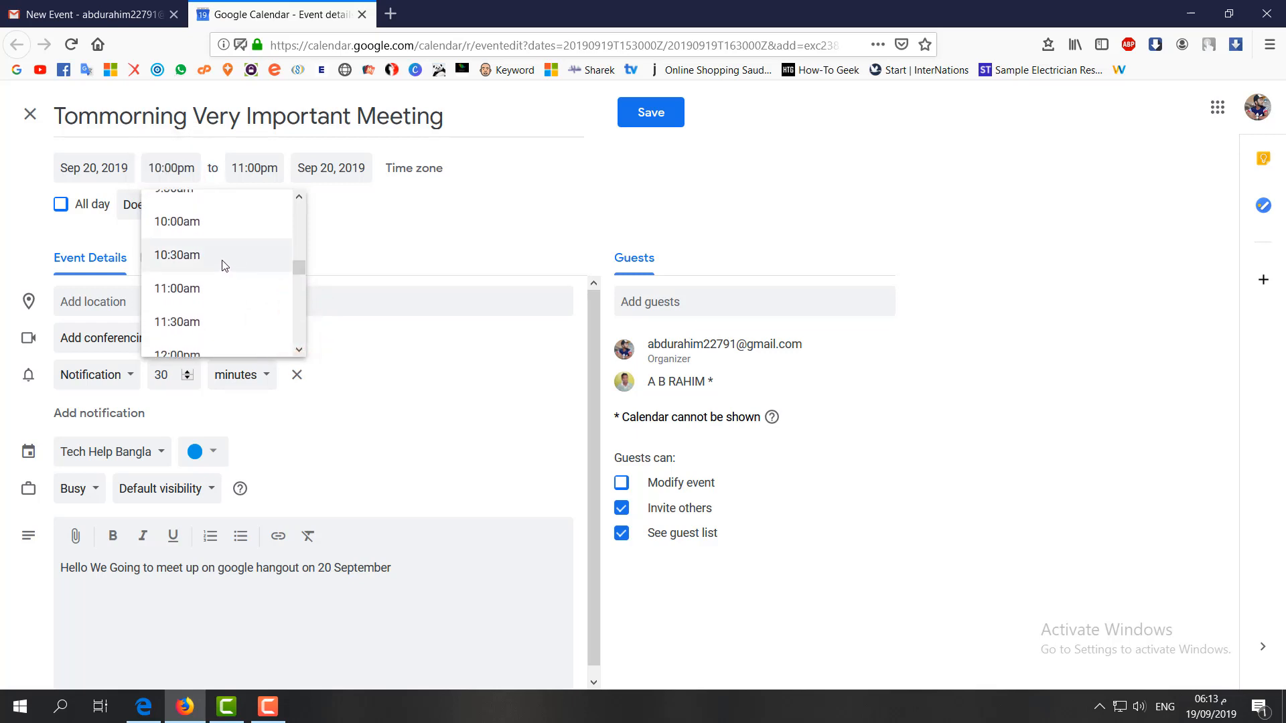
left_click(201, 222)
left_click(258, 167)
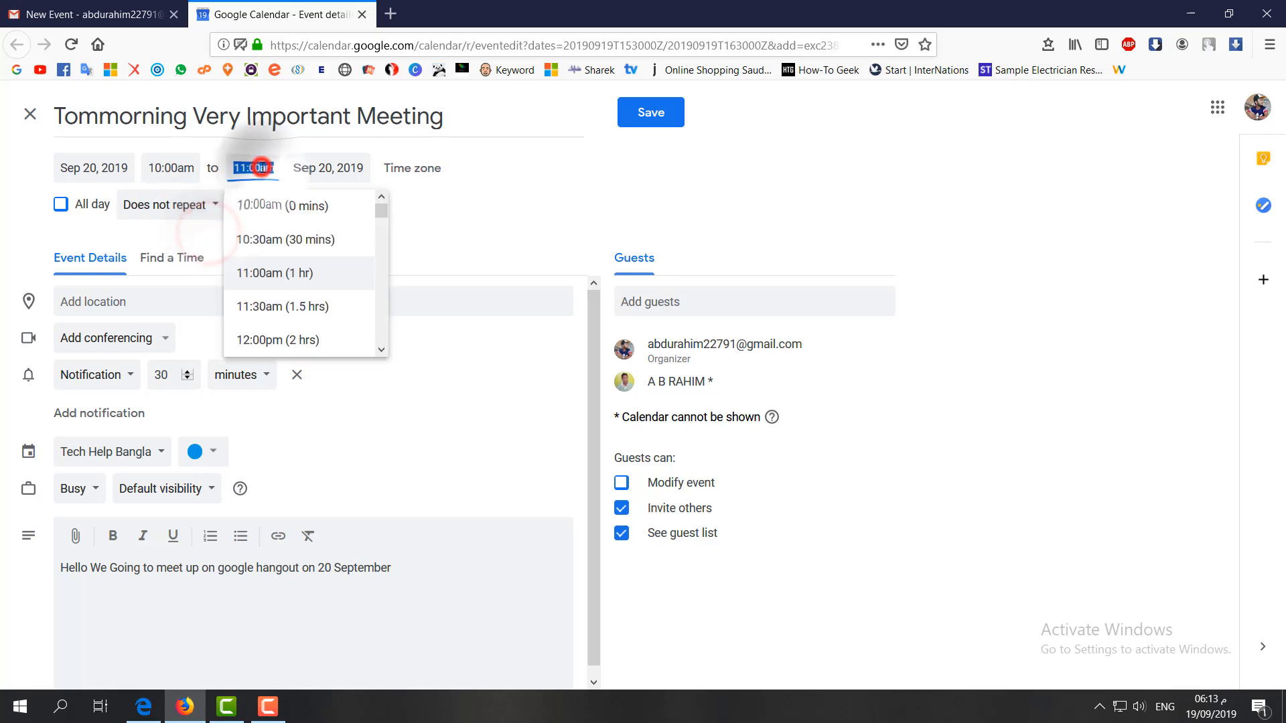
left_click(306, 270)
- Apply the (GMT+03:00) Arabian Standard Time - Riyadh time zone to the event
left_click(404, 171)
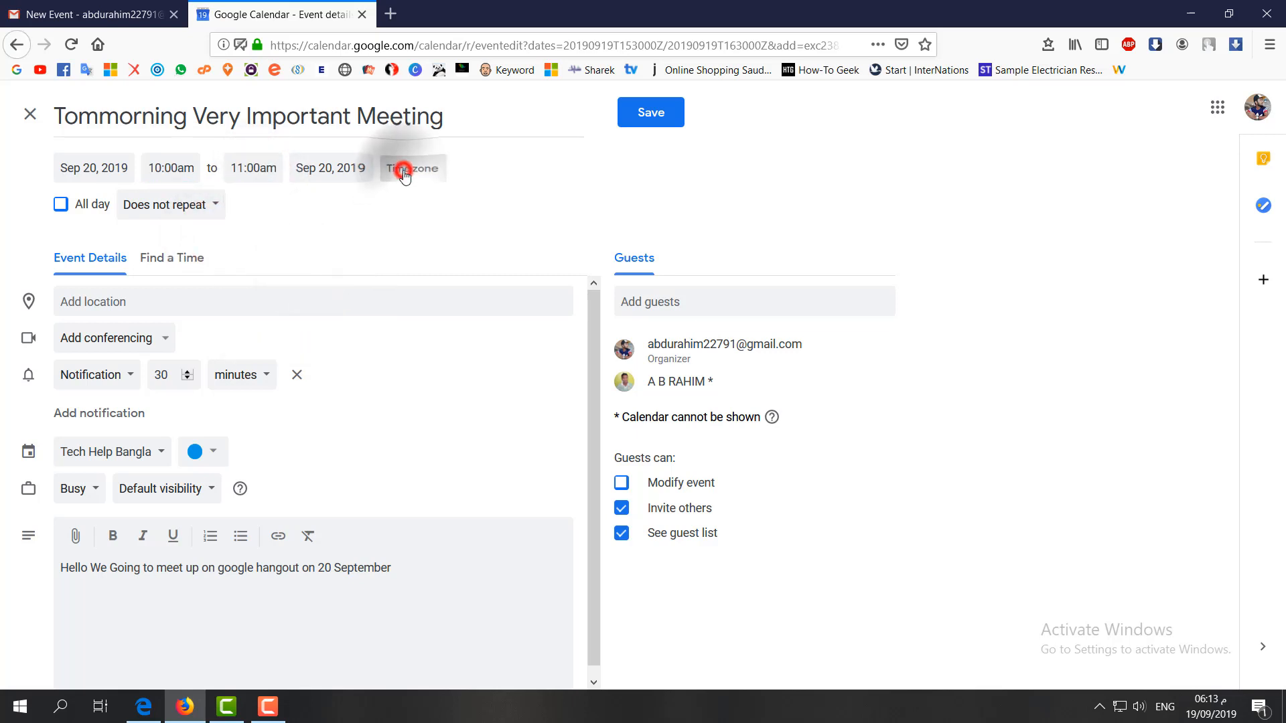
left_click(708, 373)
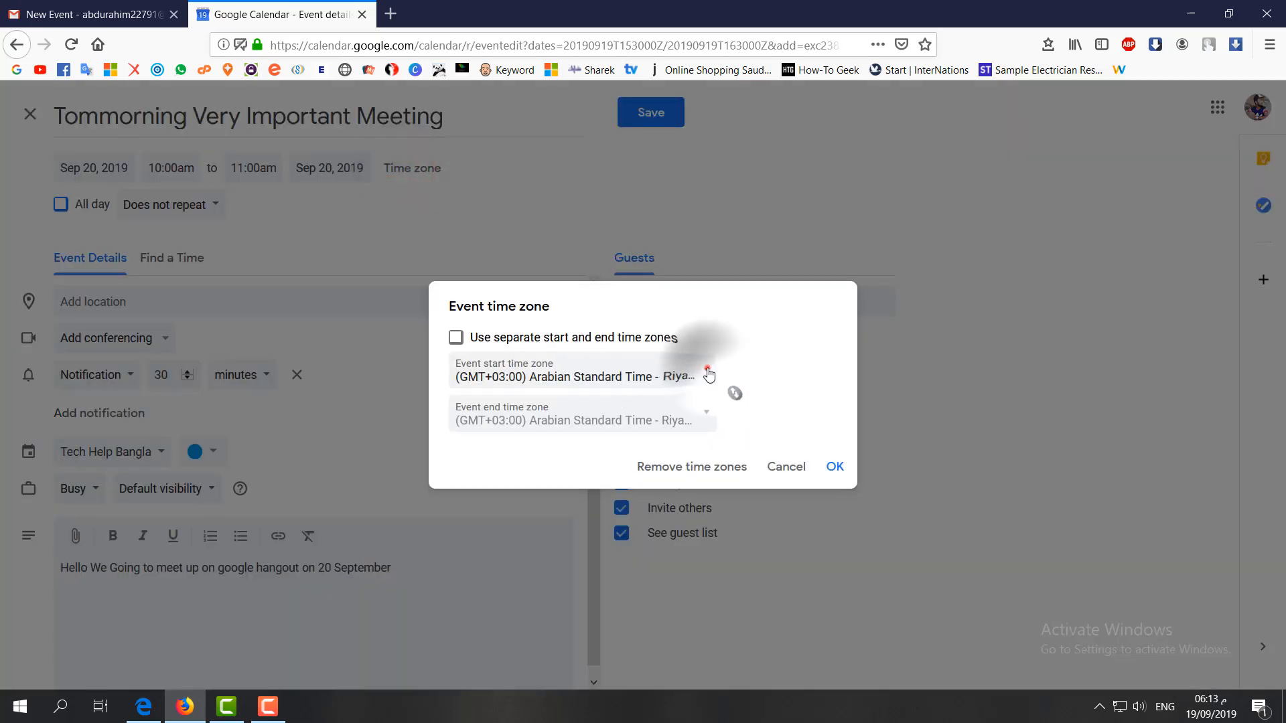
left_click(806, 365)
left_click(834, 467)
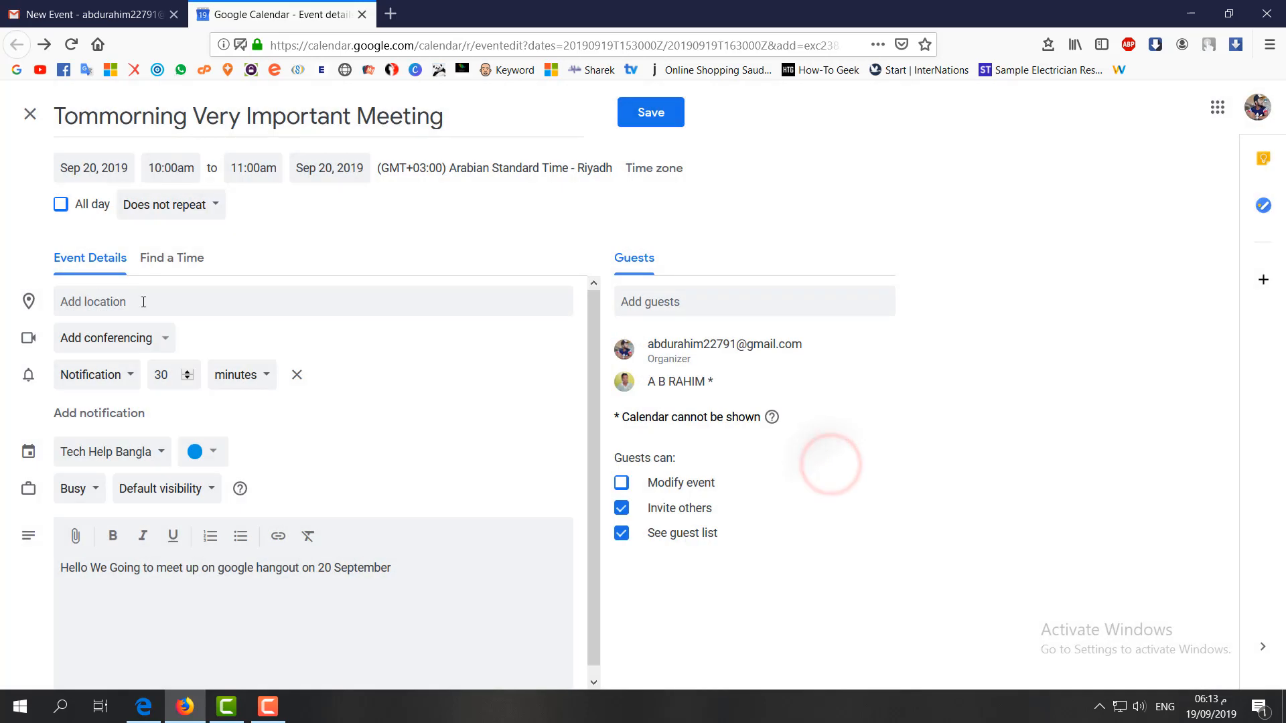
- Set the event location to Riyadh Saudi Arabia and add Hangouts conferencing
left_click(144, 302)
type("riya")
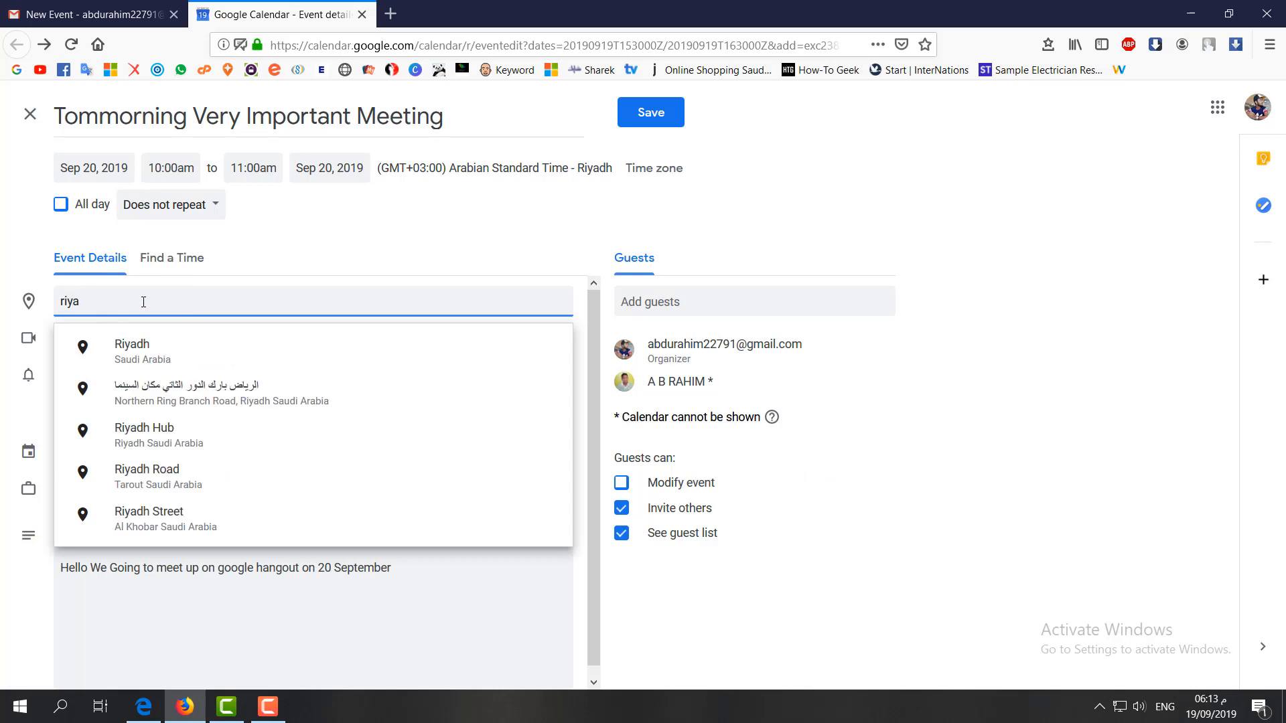
left_click(150, 342)
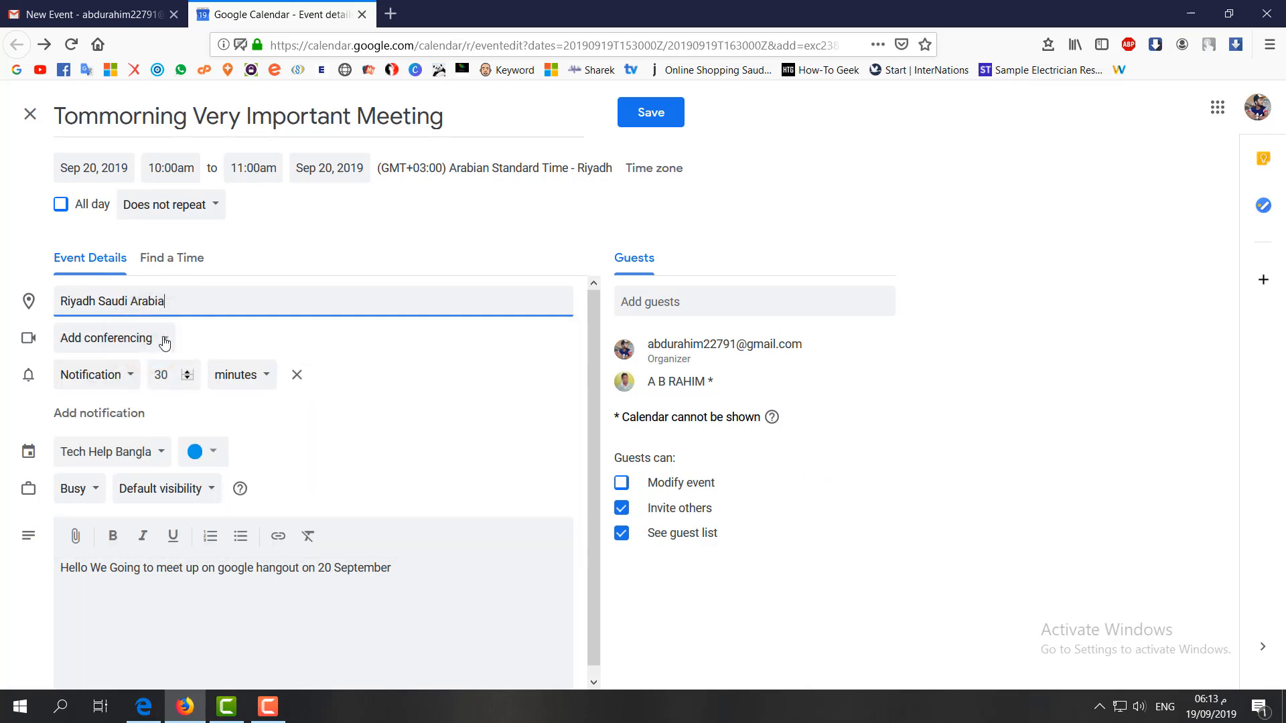
left_click(165, 341)
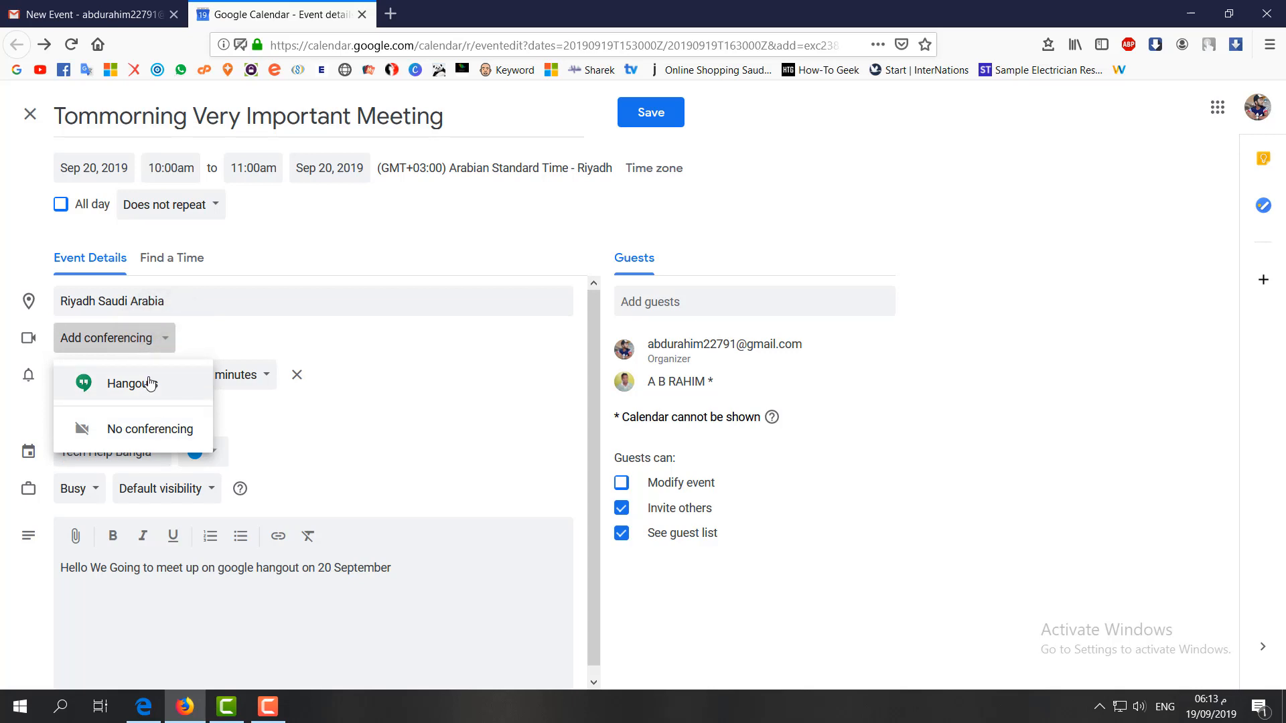
left_click(149, 384)
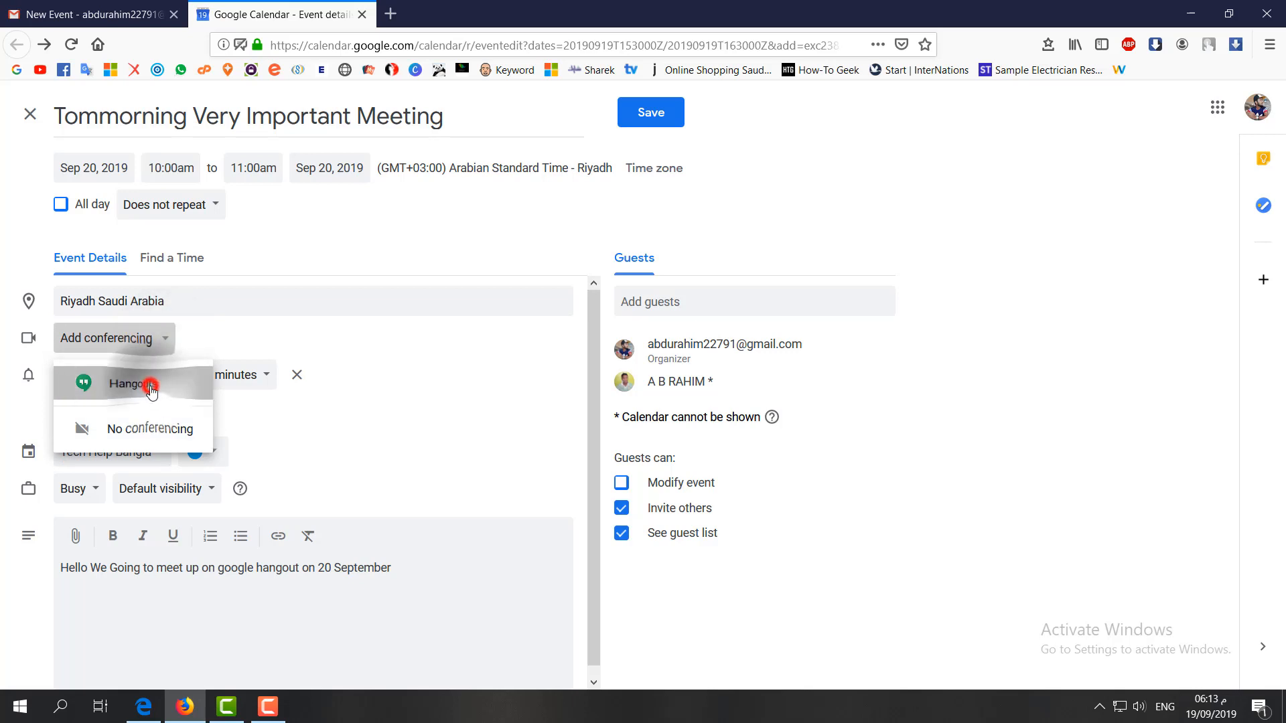
- Try Email as the event's reminder type and set it back to Notification
left_click(119, 377)
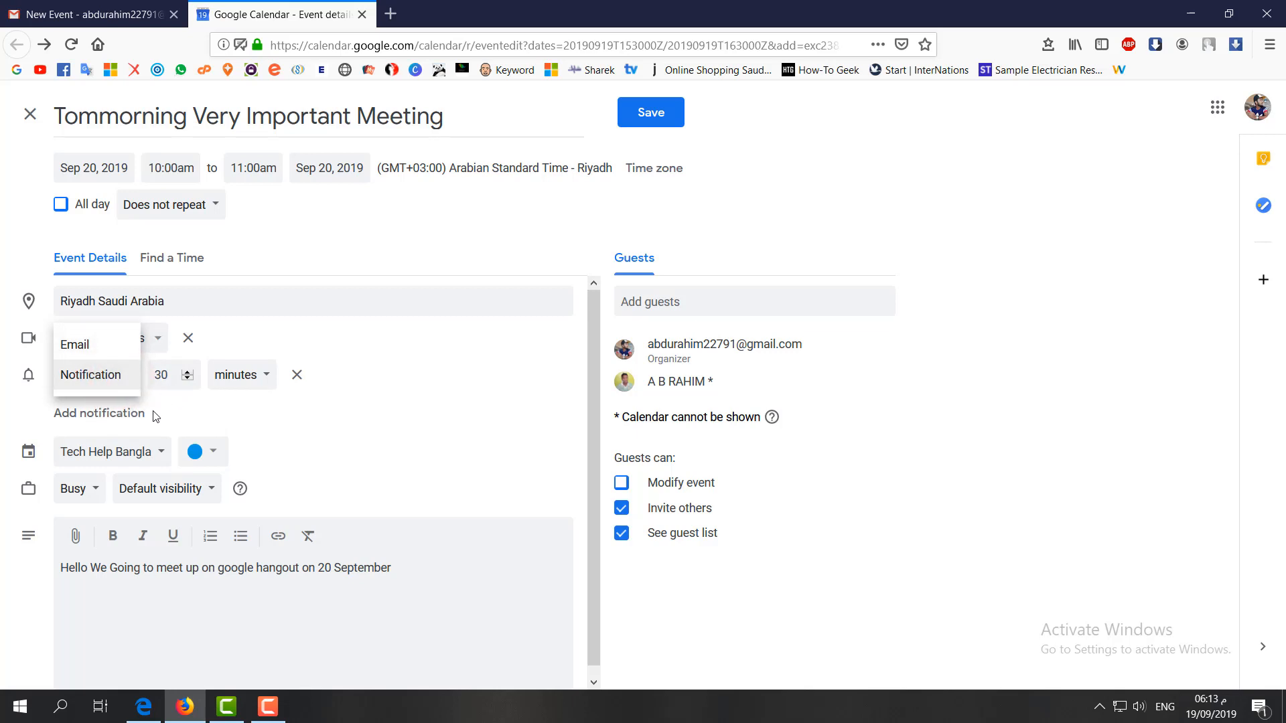
left_click(155, 415)
left_click(106, 374)
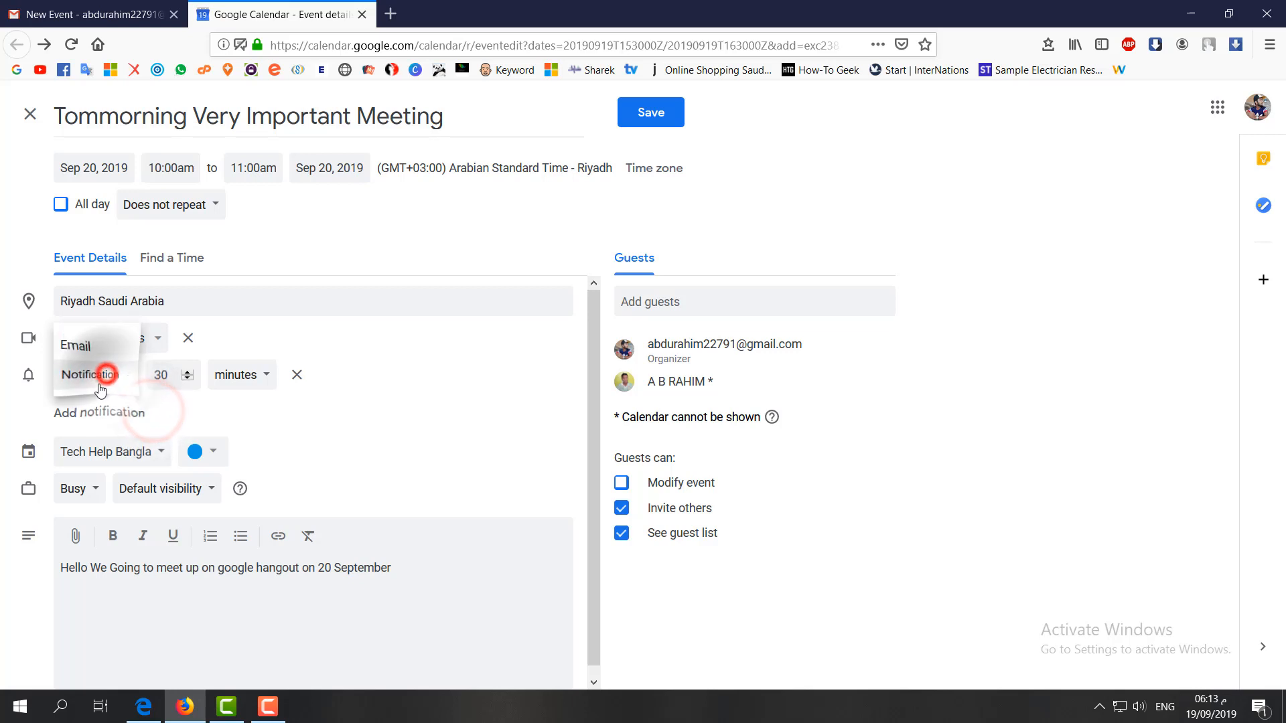
left_click(94, 349)
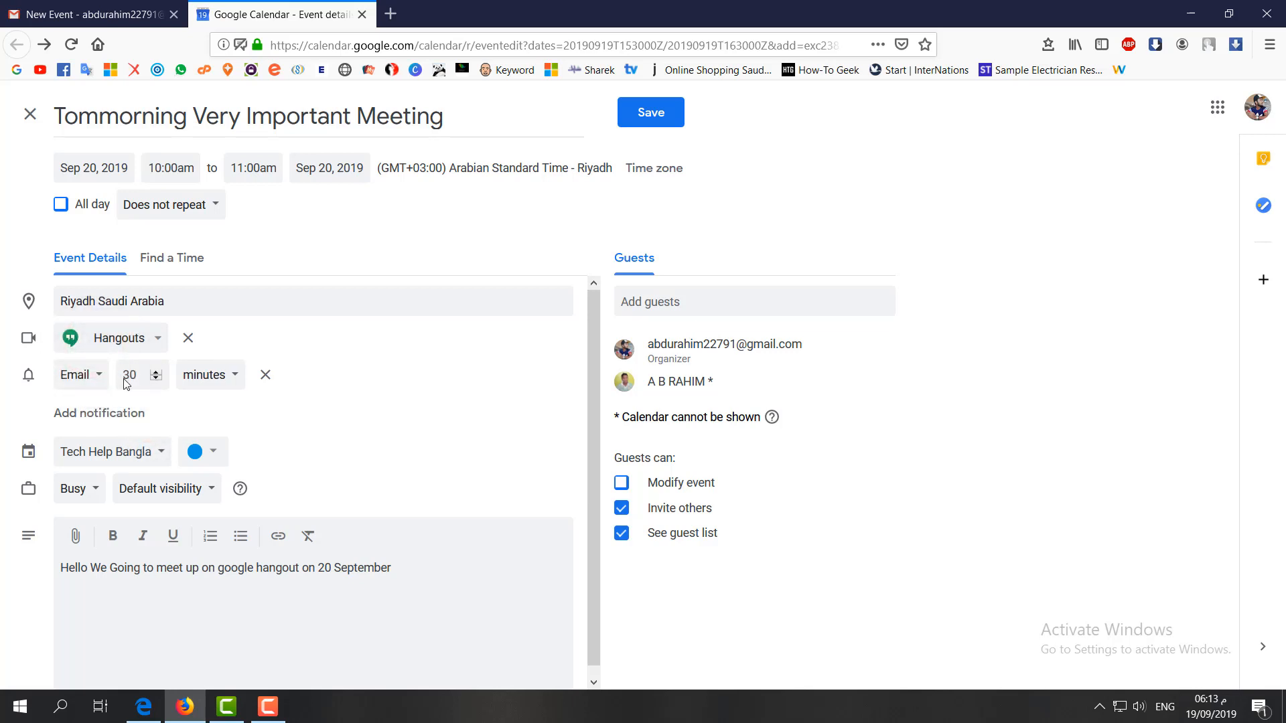
left_click(97, 375)
left_click(94, 402)
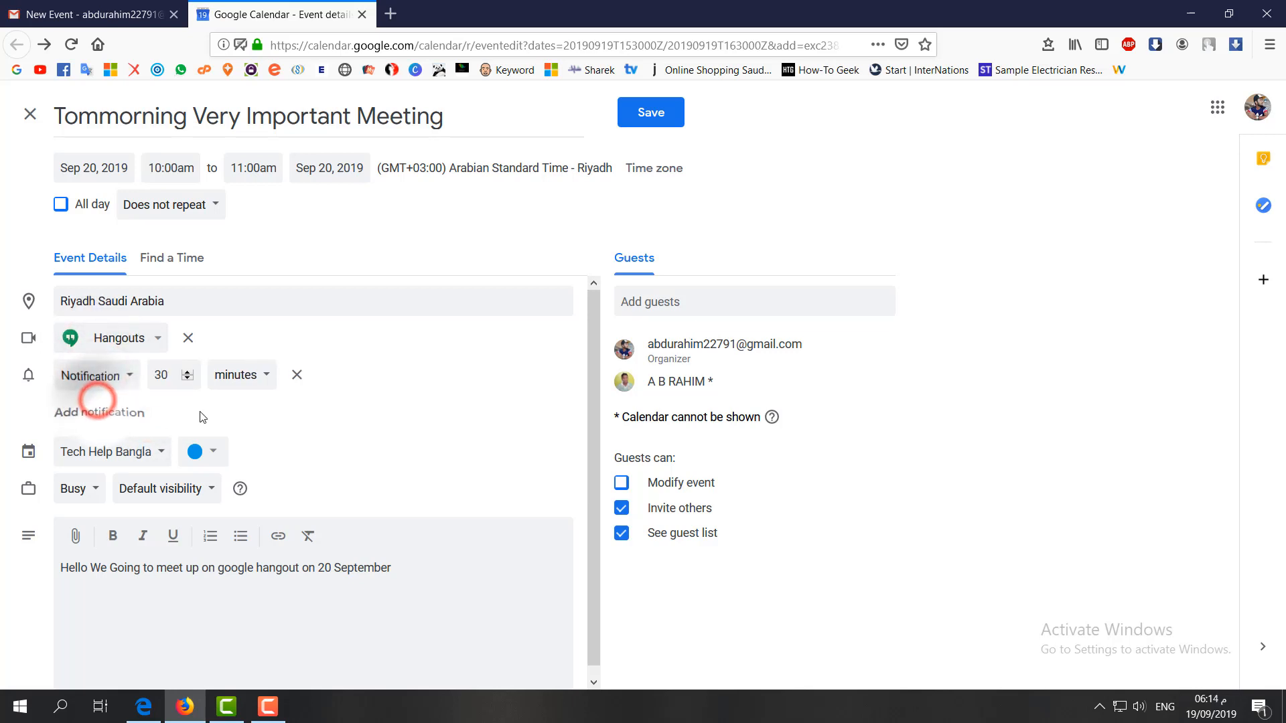
- Insert blank space above the text in the event description
left_click(54, 568)
key("Return")
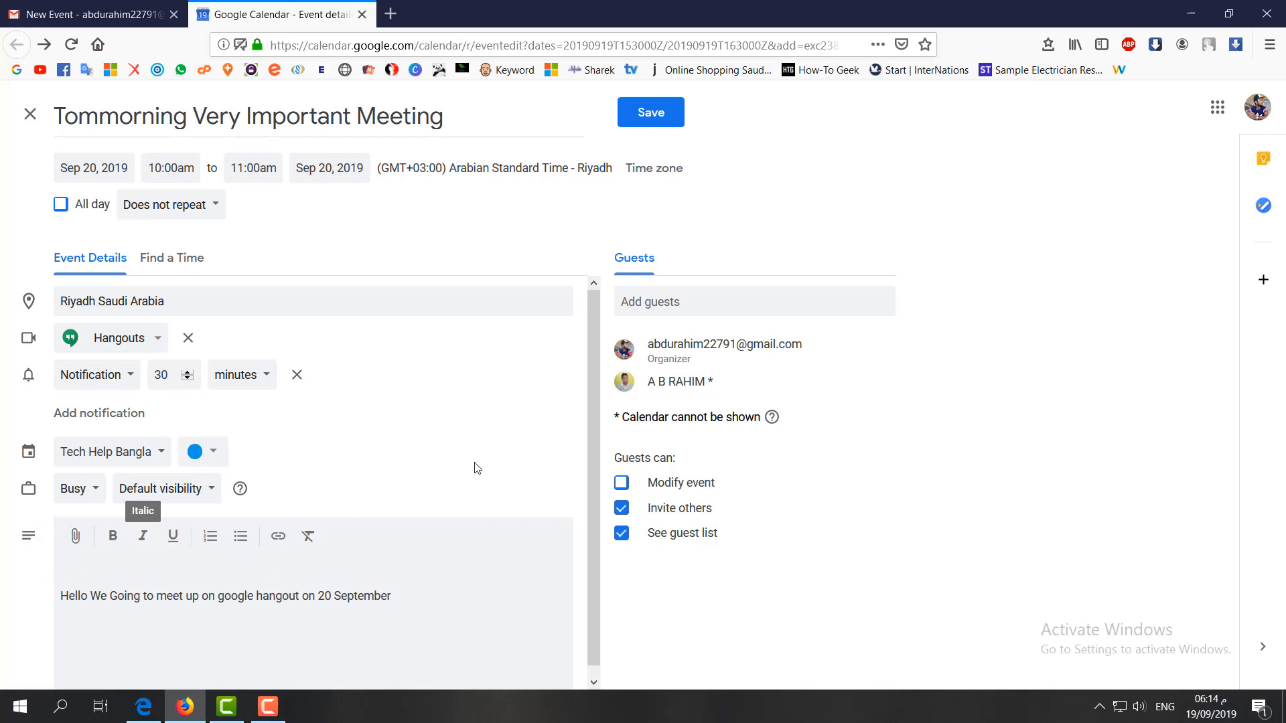
- Add a suggested contact to the event's guests and remove that guest again
left_click(690, 303)
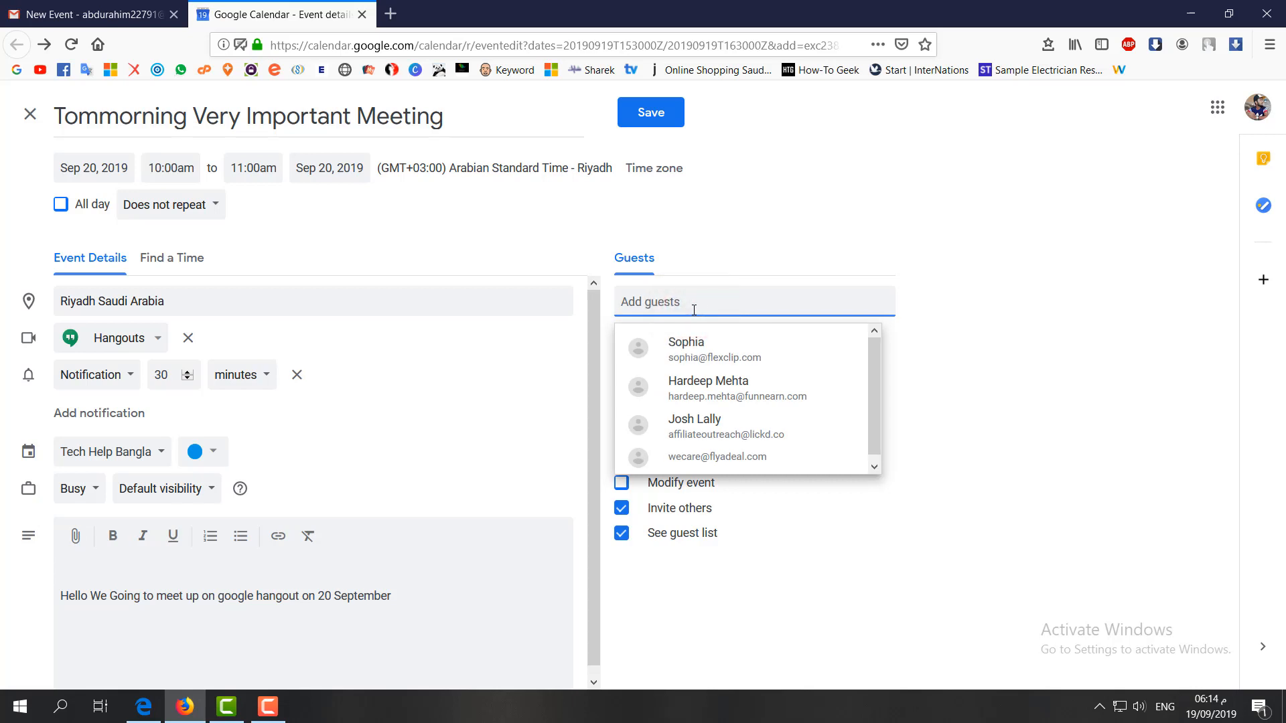
left_click(734, 433)
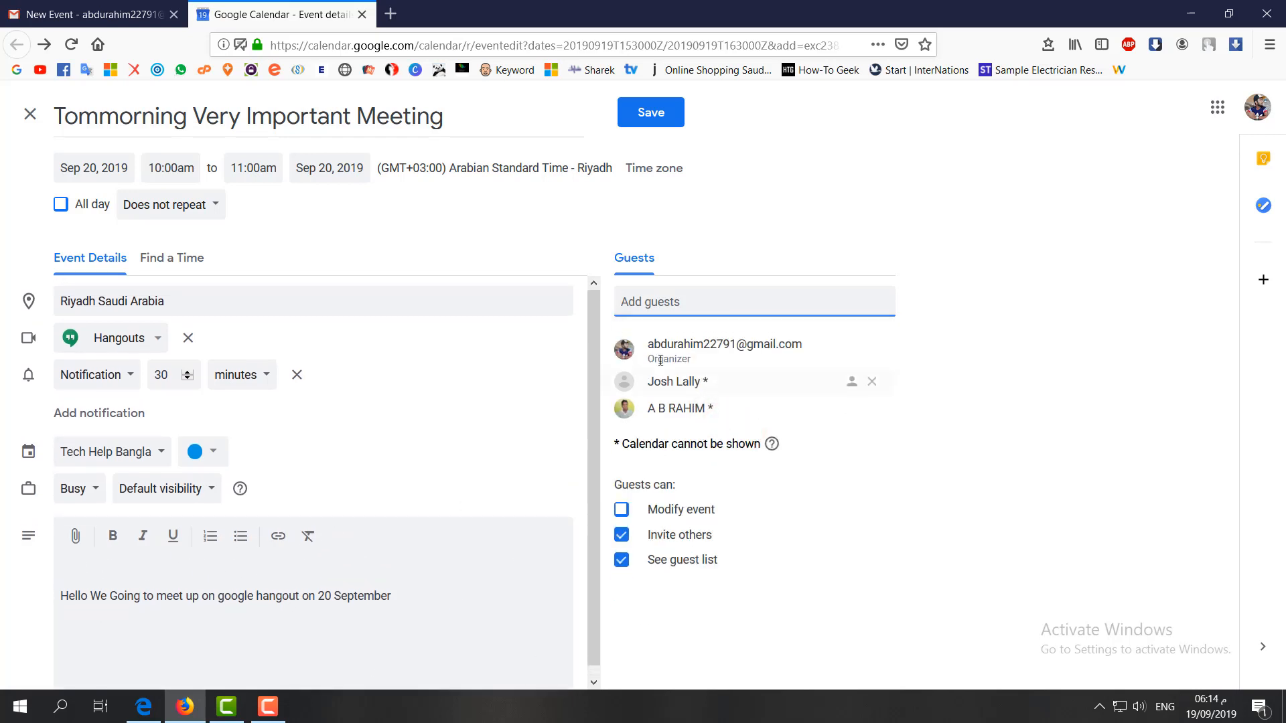
left_click(873, 383)
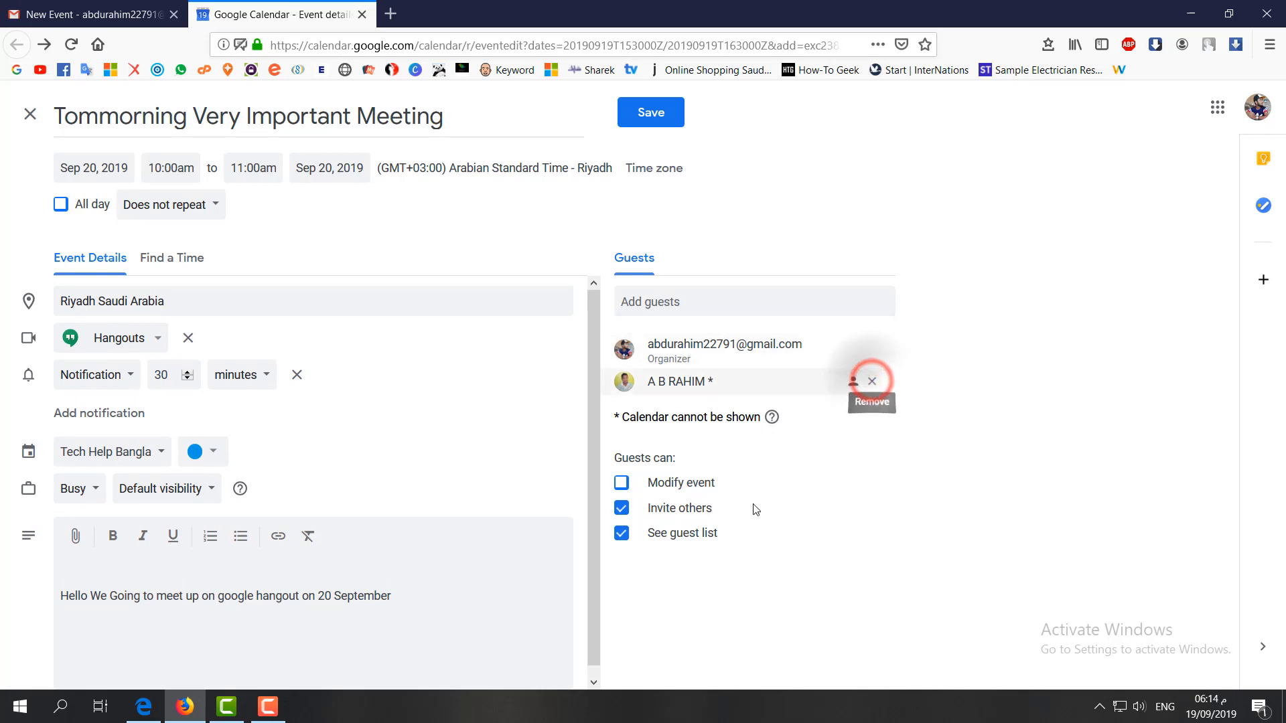
- Save the event and send invitation emails to its guests
left_click(668, 121)
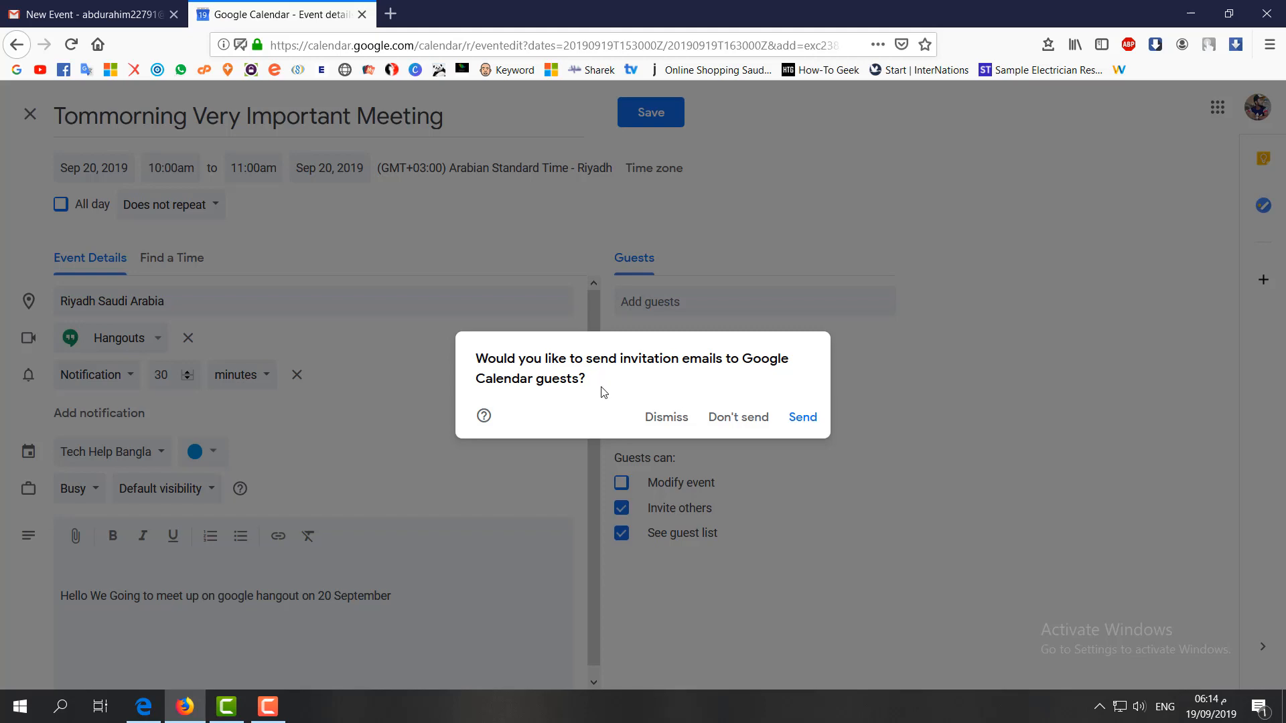
left_click(808, 429)
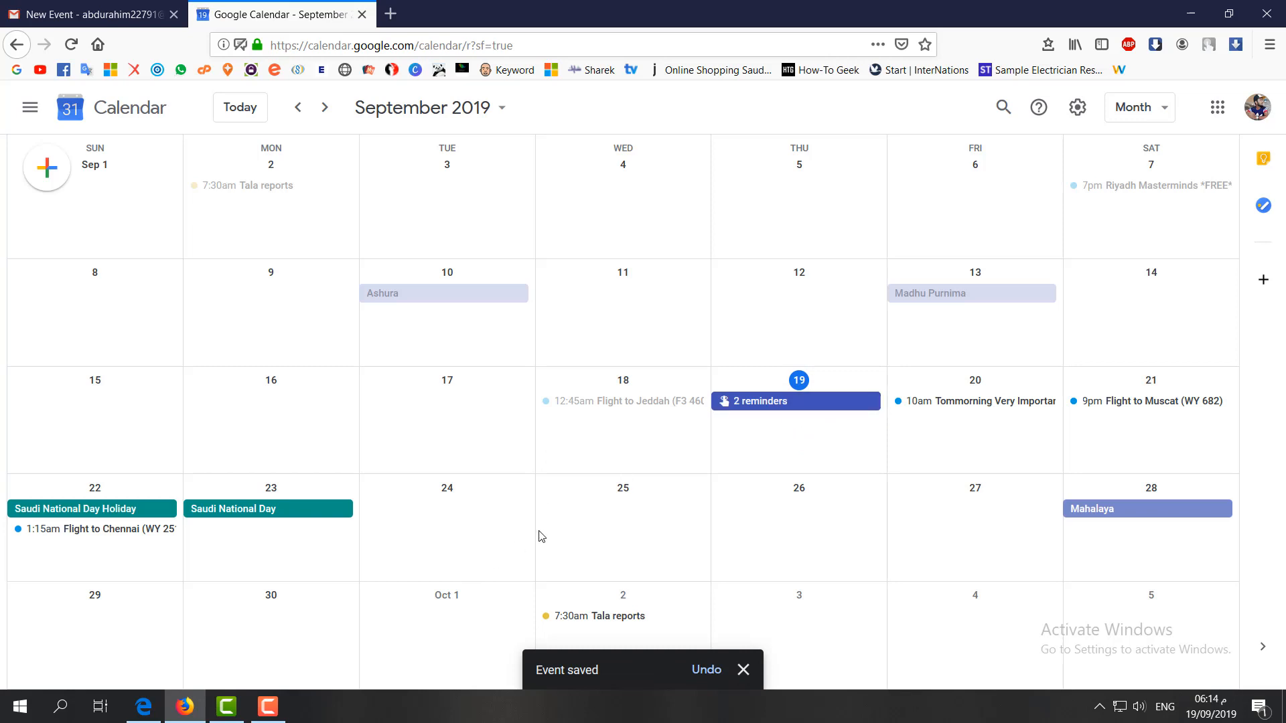
- Switch to the guest's Gmail inbox in Microsoft Edge and open the invitation to Tommorning Very Important Meeting
left_click(143, 706)
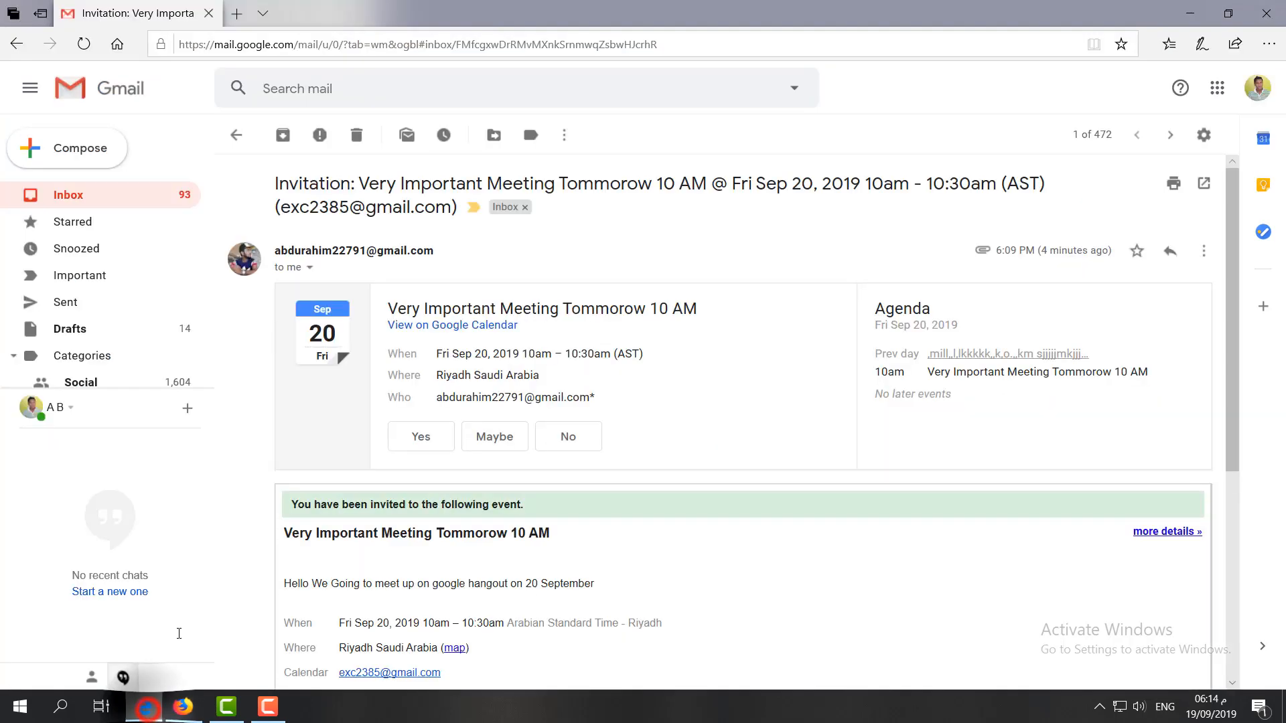
left_click(127, 195)
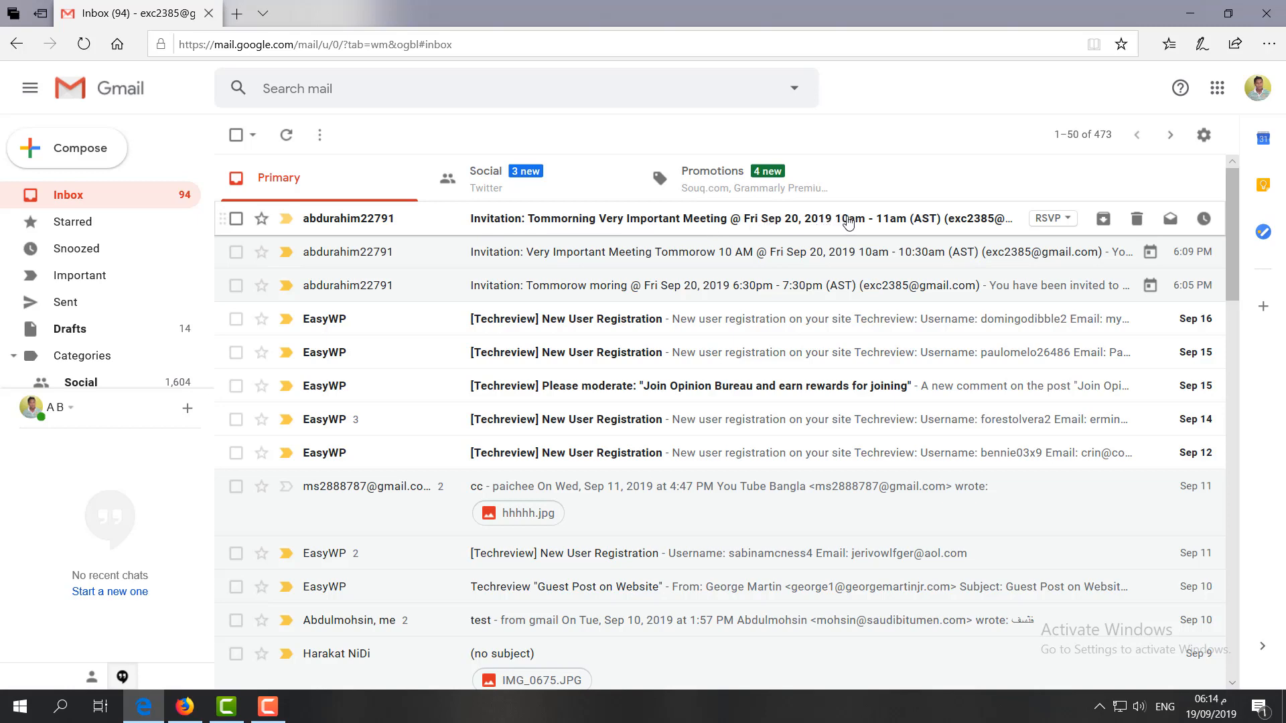
left_click(767, 223)
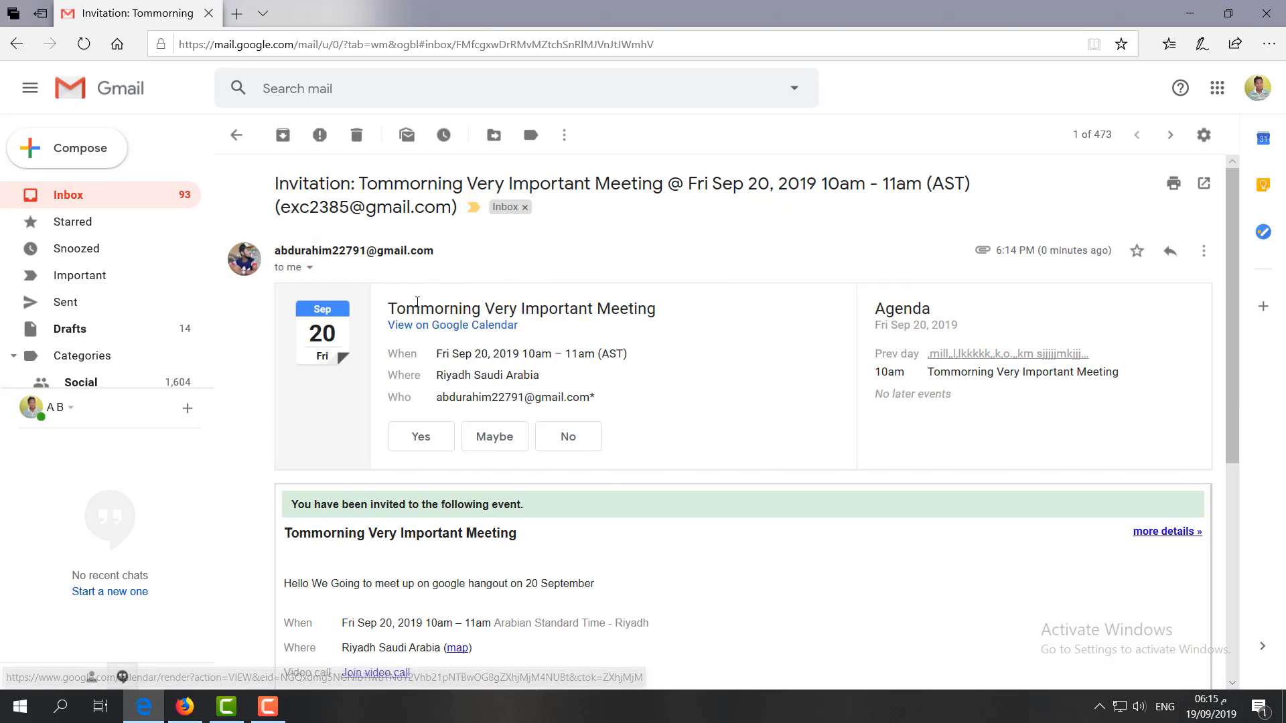
- Review the invitation's title, time, location, organizer and description in the received email
left_click_drag(597, 309, 459, 308)
left_click_drag(435, 371, 544, 375)
left_click_drag(441, 353, 641, 354)
left_click_drag(435, 399, 592, 403)
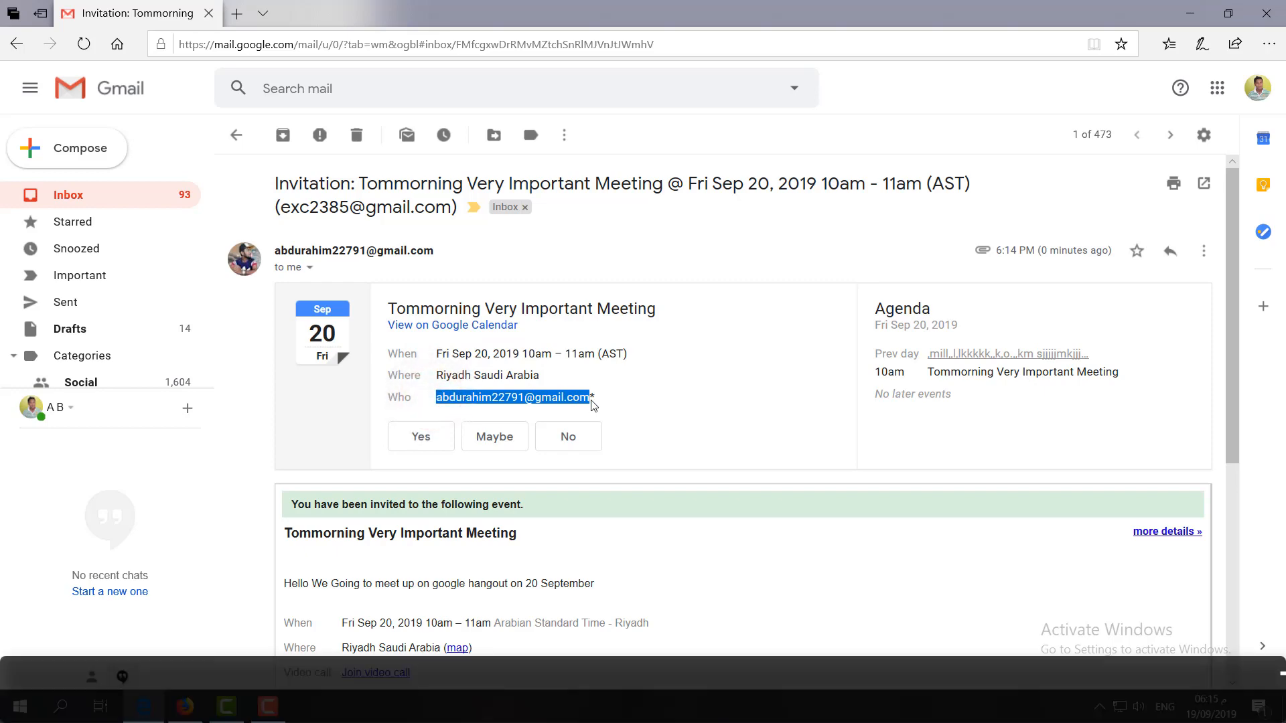
scroll(593, 403, "down", 2)
left_click_drag(285, 393, 576, 445)
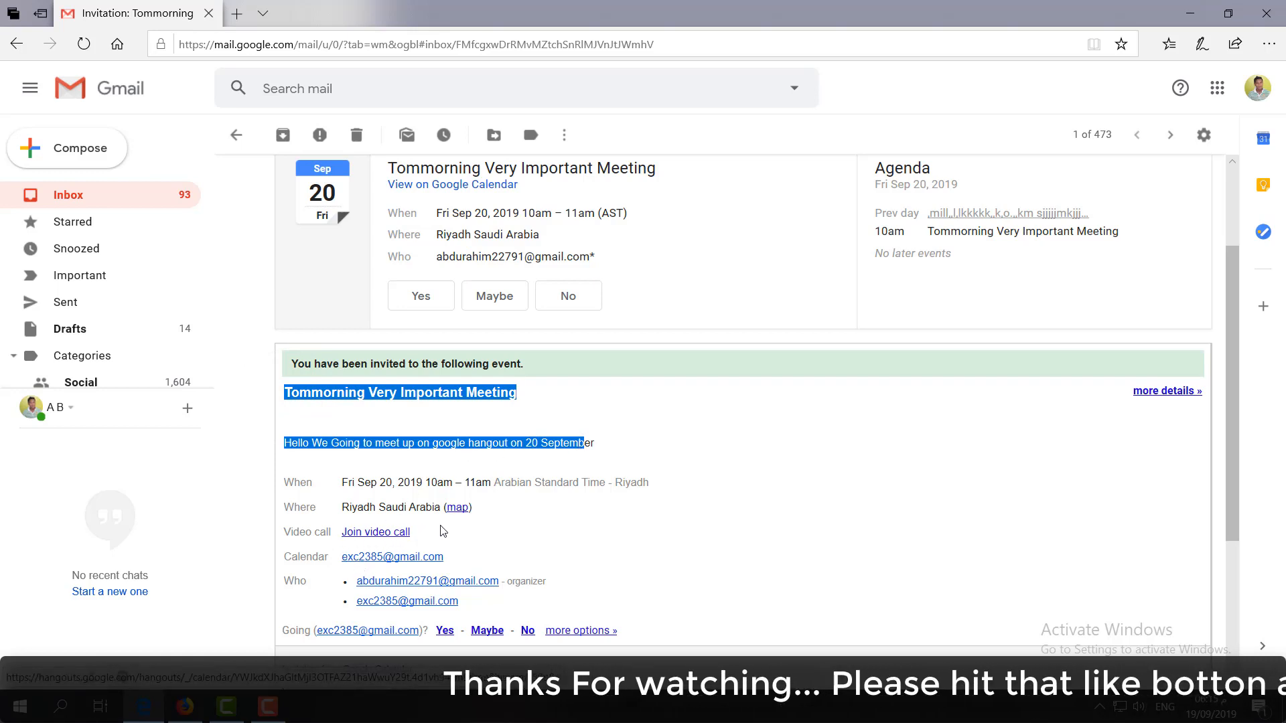
left_click(416, 450)
scroll(517, 302, "up", 2)
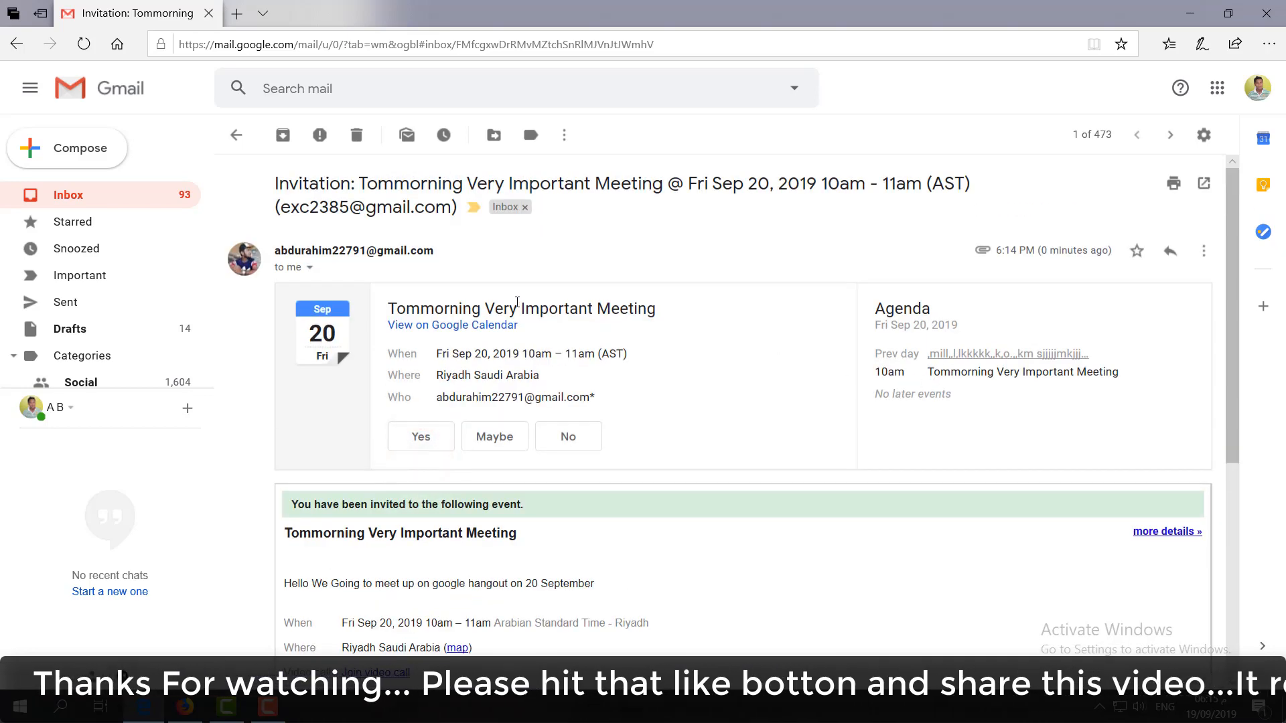